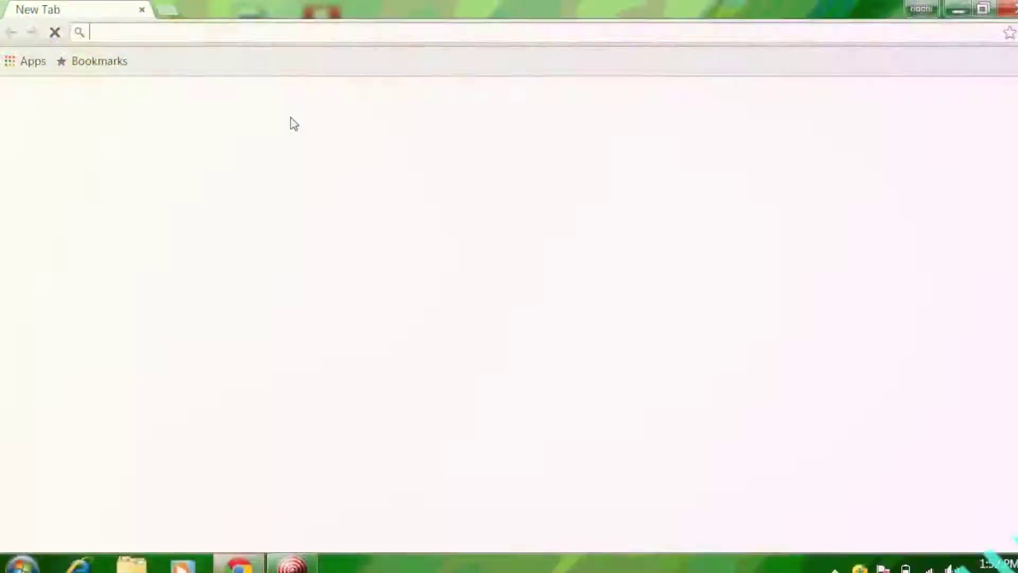
# Download the Kingo installer from kingoapp.com/android-root.htm via CNET, canceling the duplicate download
pyautogui.write('http://www.kingoapp.com/android-root.htm')
pyautogui.press('Return')
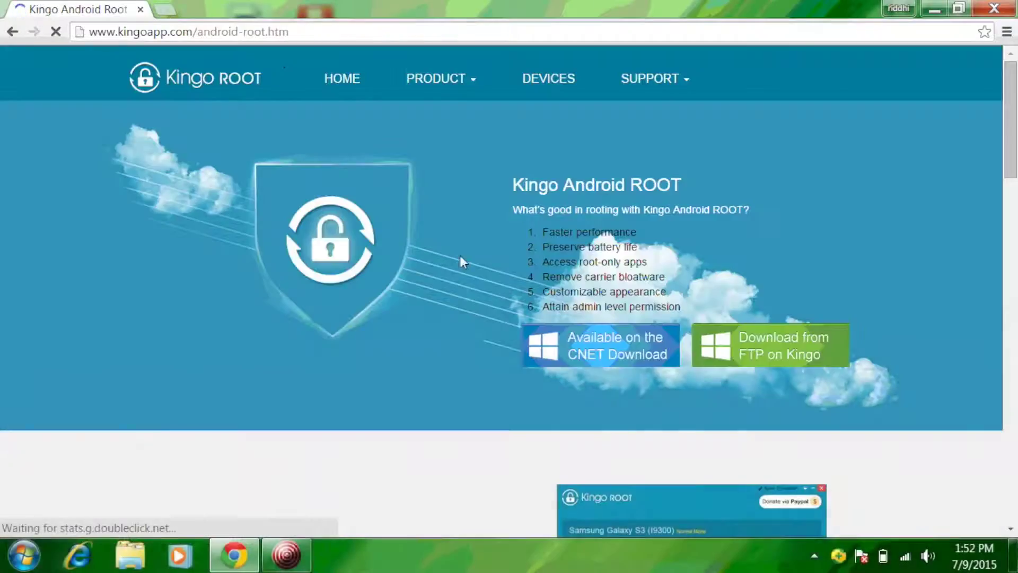
pyautogui.rightClick(591, 326)
pyautogui.click(530, 360)
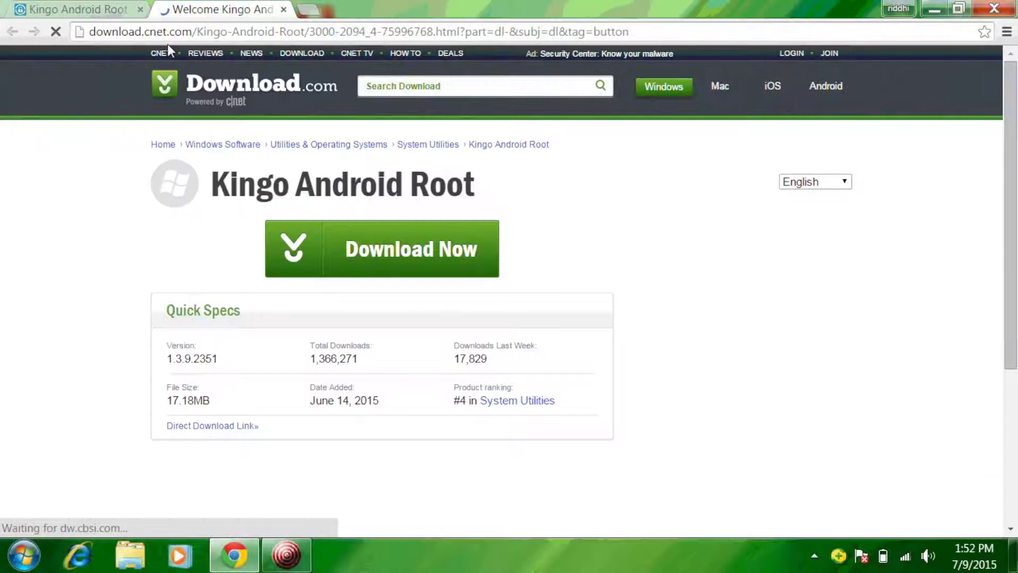
pyautogui.rightClick(306, 237)
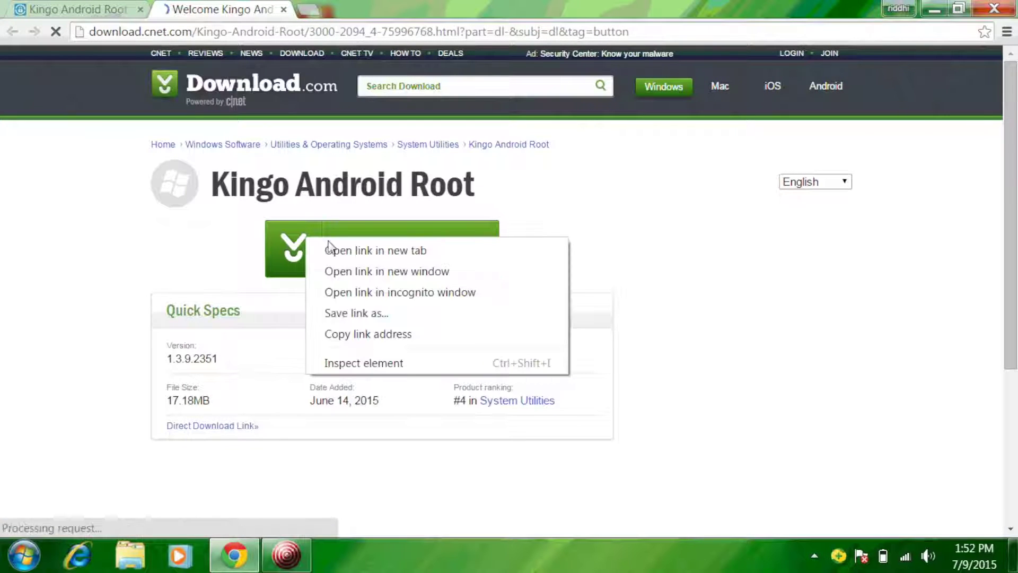
pyautogui.click(286, 254)
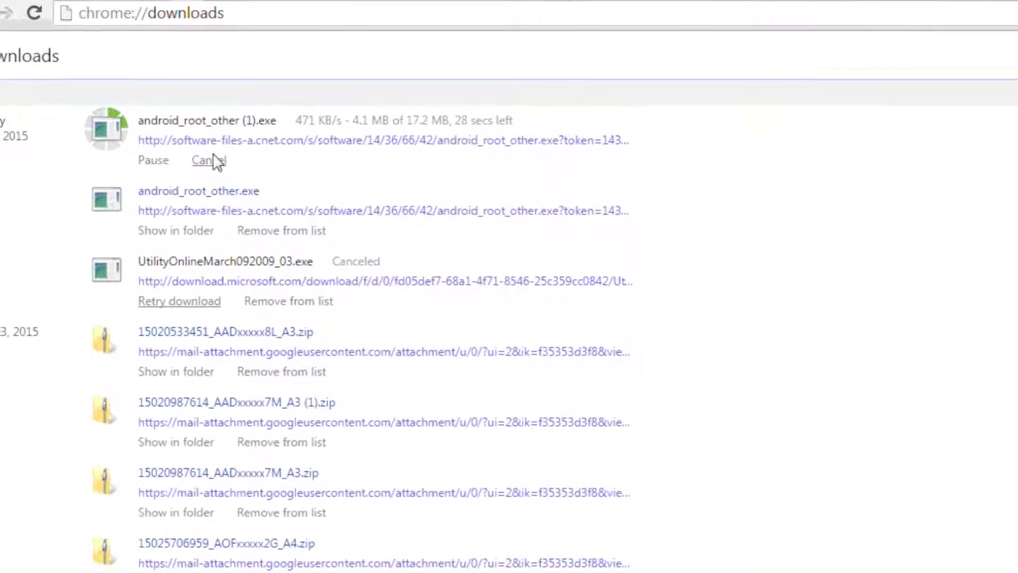
pyautogui.click(211, 159)
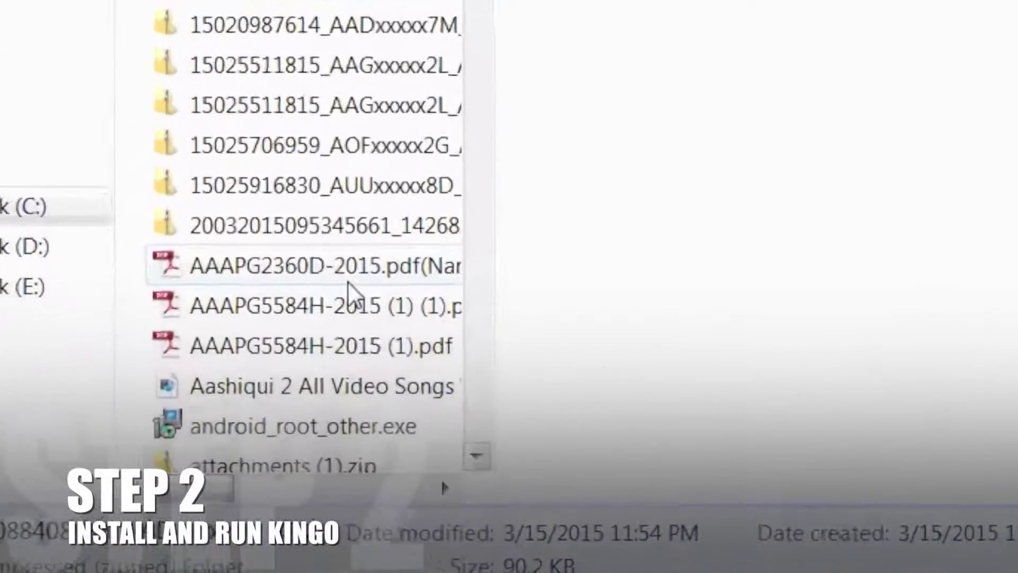
# Run android_root_other.exe from Downloads, approving it despite the unverified publisher warning
pyautogui.doubleClick(273, 426)
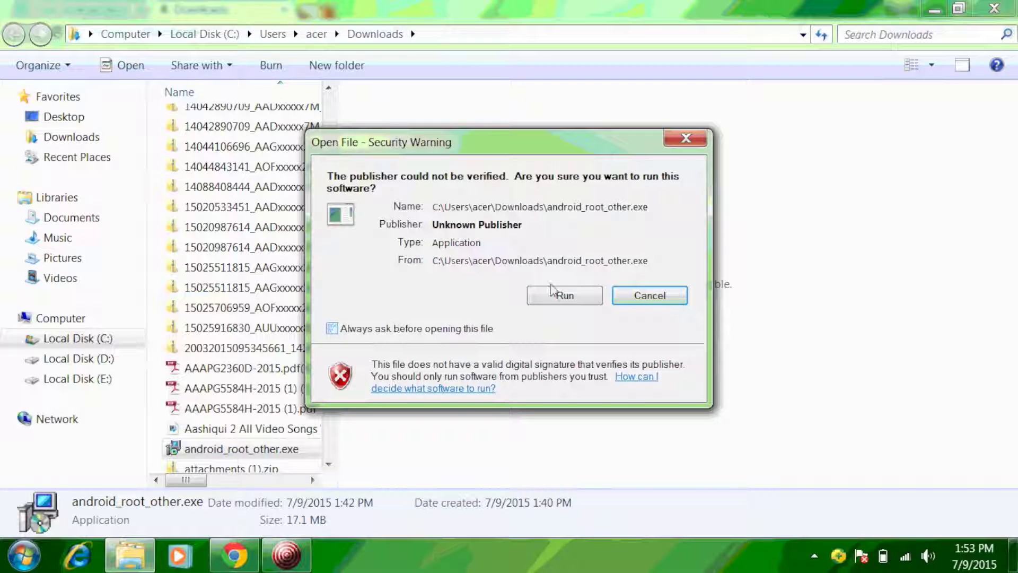
pyautogui.click(548, 297)
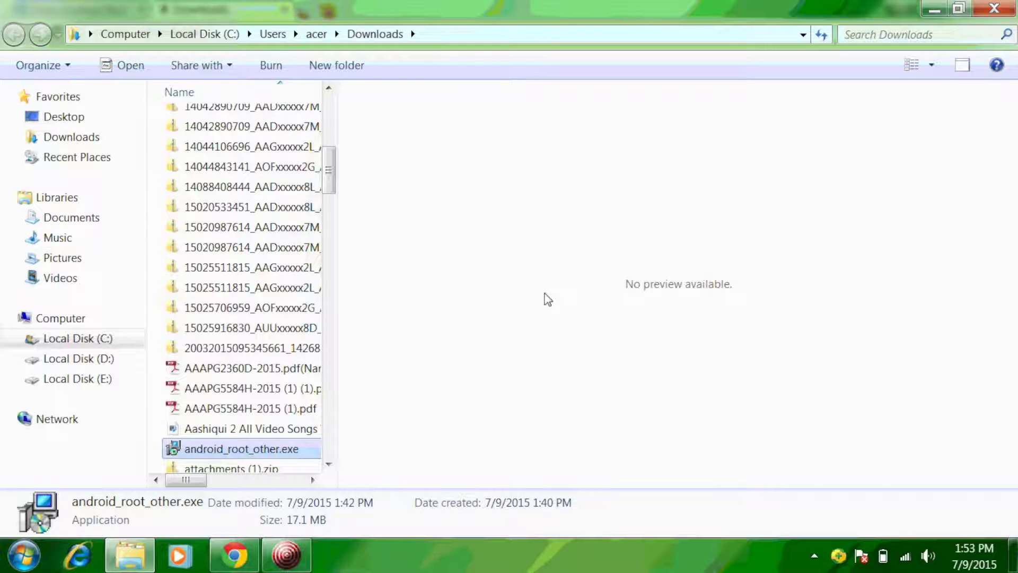
# Accept the licence and install Kingo ROOT with default location, start menu folder and desktop icon, then launch it
pyautogui.click(608, 425)
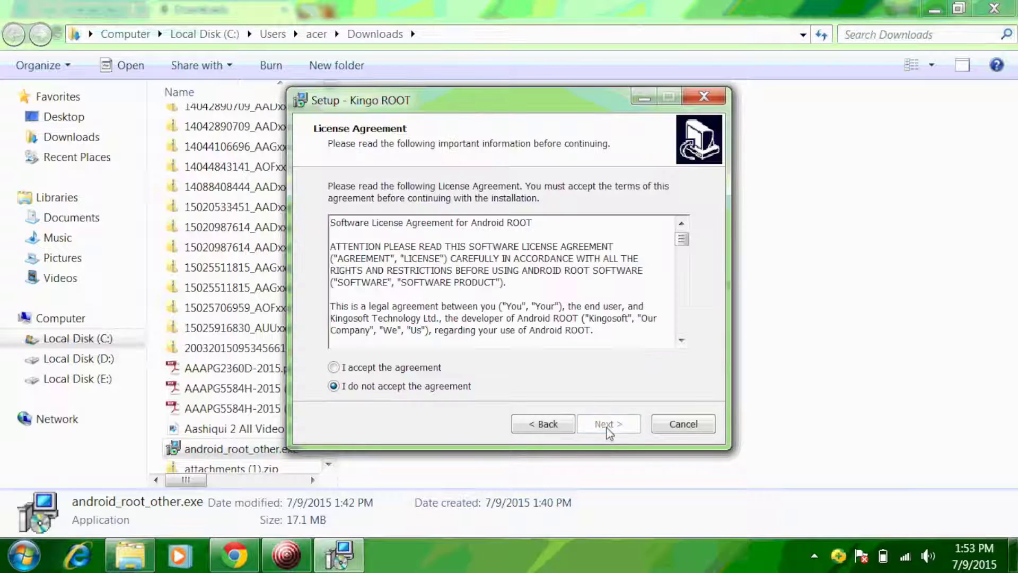
pyautogui.click(356, 371)
pyautogui.click(602, 426)
pyautogui.click(603, 426)
pyautogui.click(603, 427)
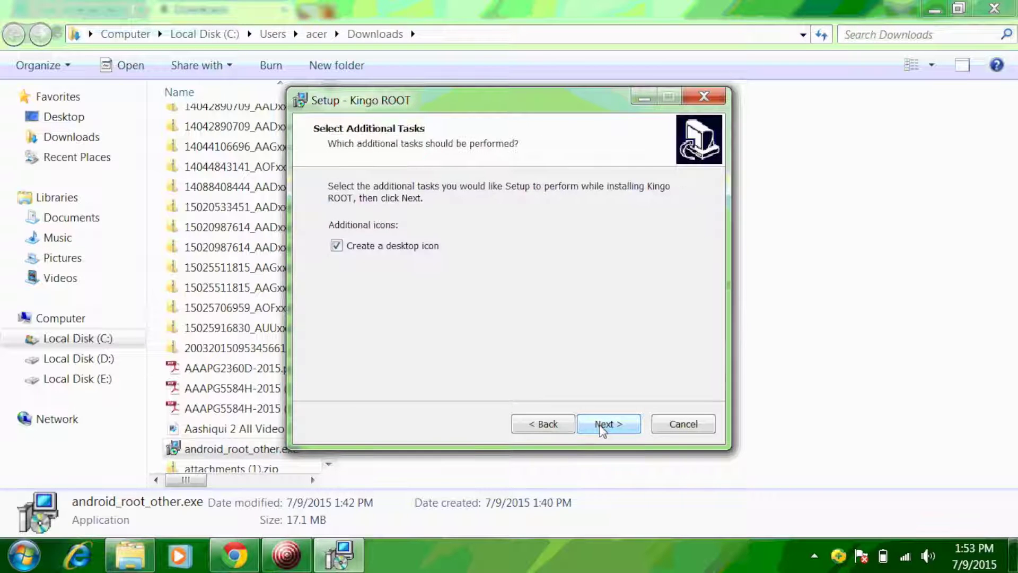
pyautogui.click(602, 428)
pyautogui.click(603, 427)
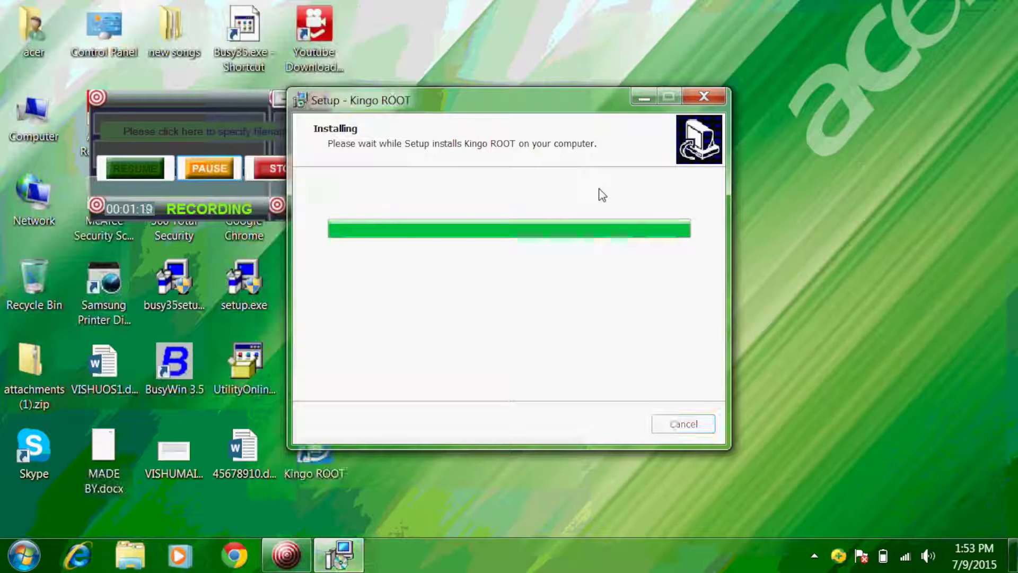
pyautogui.click(605, 424)
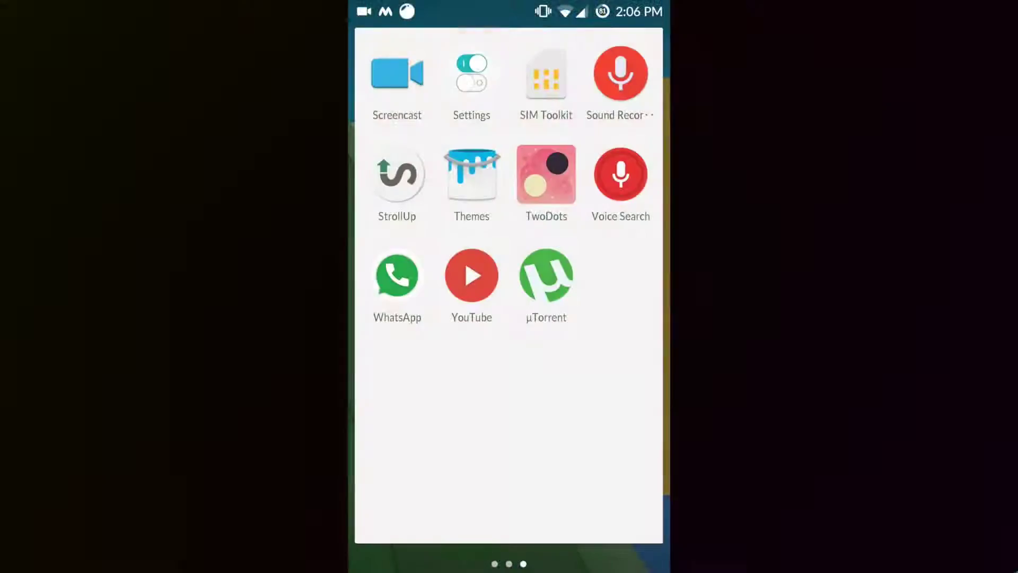
# Unlock the phone's developer options by tapping Build number repeatedly in About phone
pyautogui.click(471, 74)
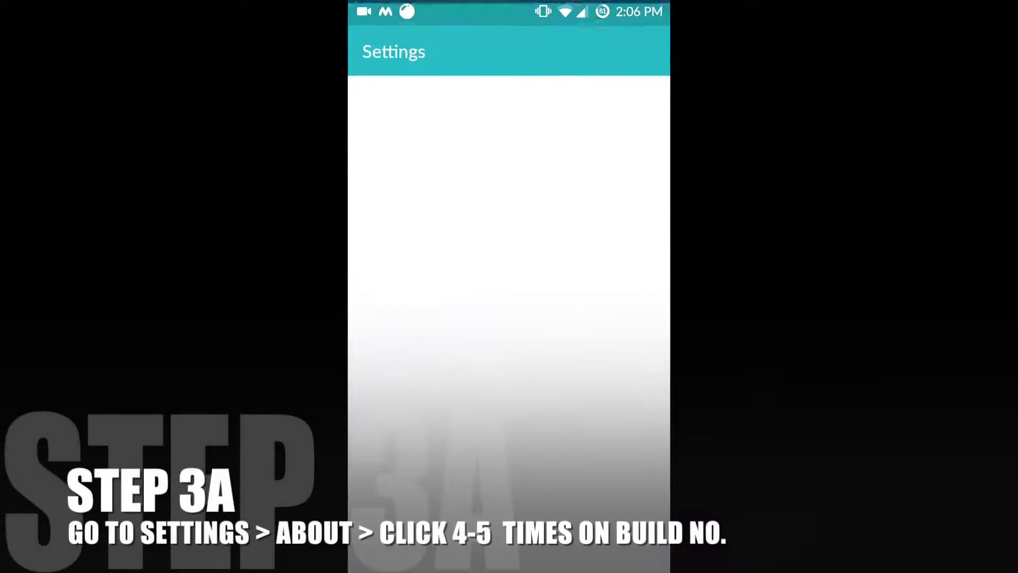
pyautogui.scroll(-10, 509, 266)
pyautogui.scroll(-10, 509, 287)
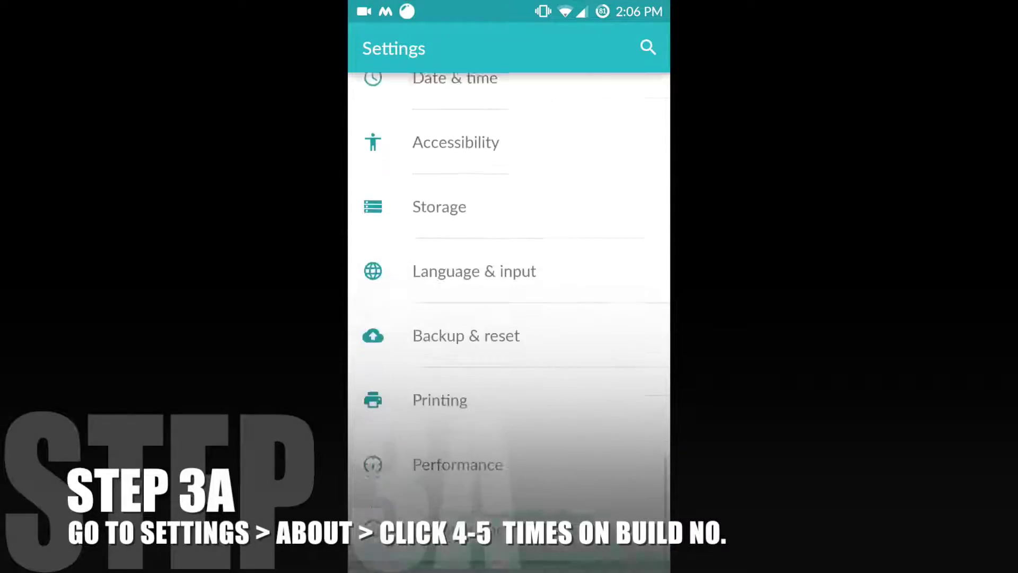
pyautogui.click(567, 528)
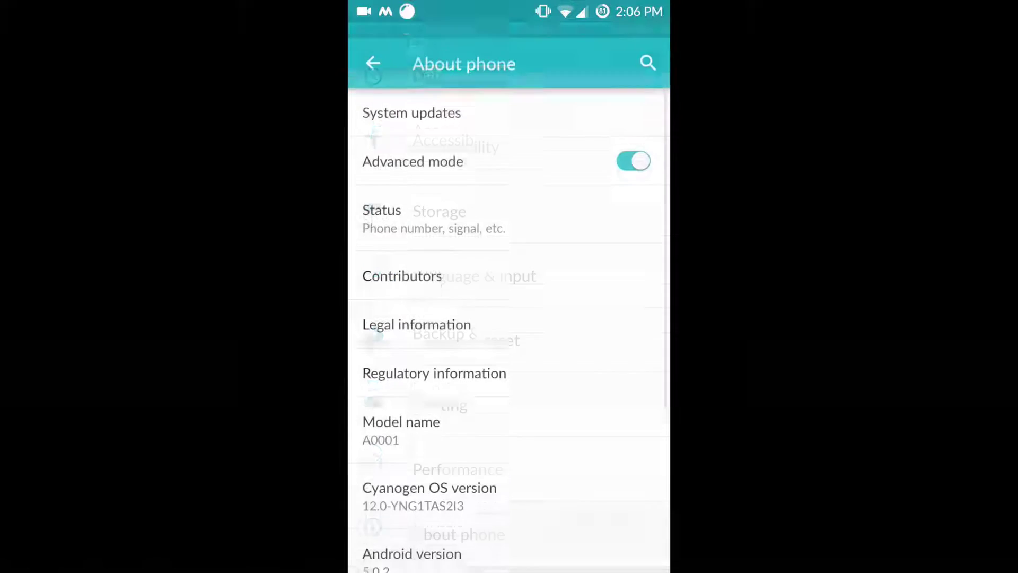
pyautogui.scroll(-8, 509, 318)
pyautogui.click(531, 472)
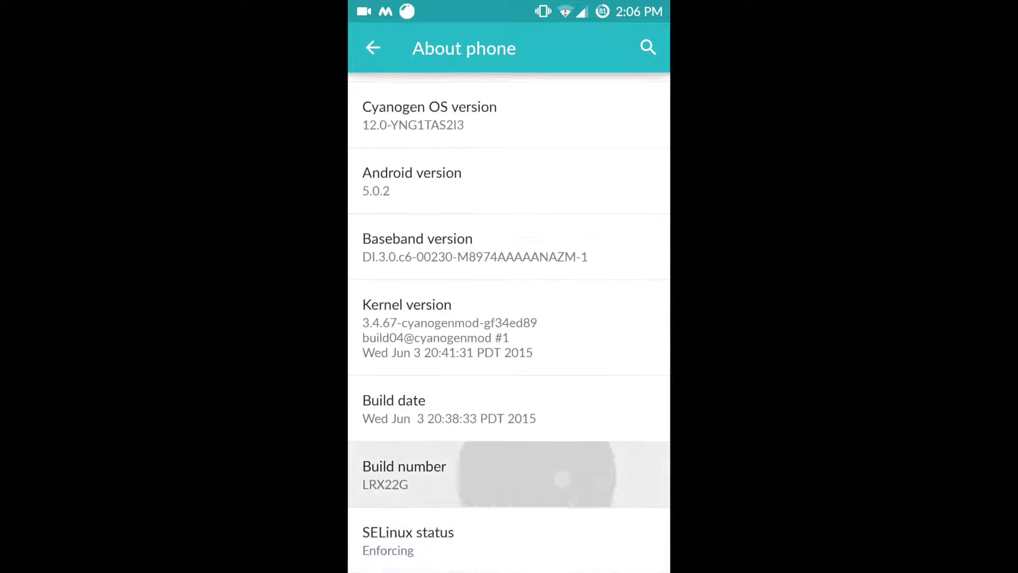
pyautogui.click(559, 472)
pyautogui.click(564, 467)
pyautogui.click(564, 468)
pyautogui.click(562, 467)
pyautogui.click(561, 466)
pyautogui.click(561, 465)
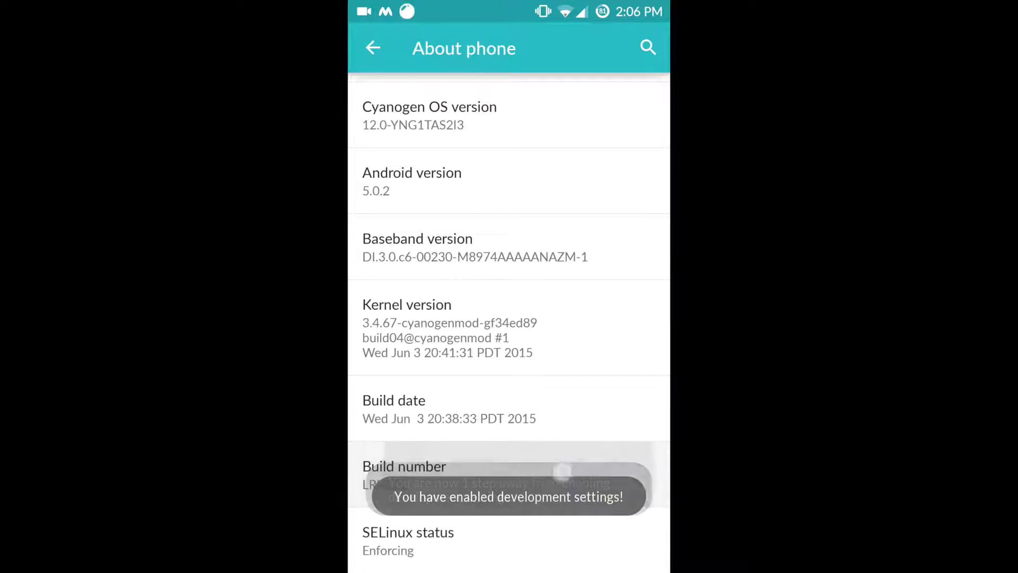
# Switch on Android debugging in Developer options and confirm allowing USB debugging
pyautogui.press('Escape')
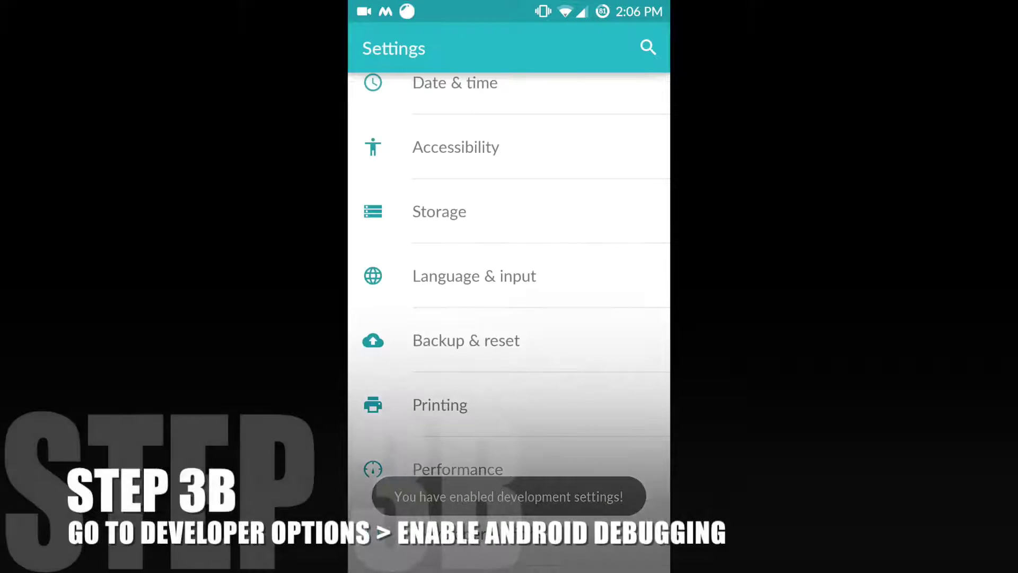
pyautogui.scroll(-2, 618, 386)
pyautogui.click(598, 469)
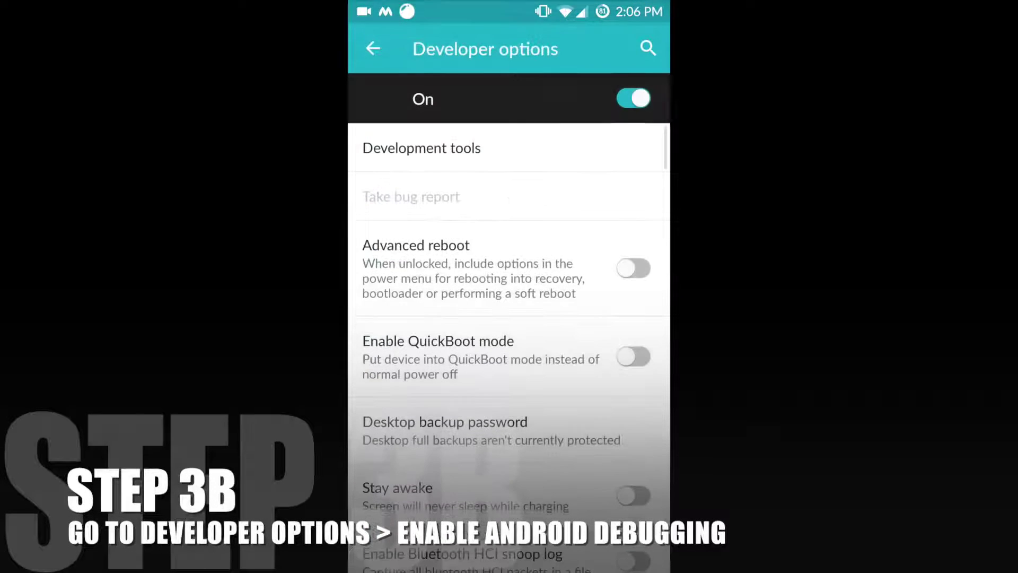
pyautogui.scroll(-6, 509, 345)
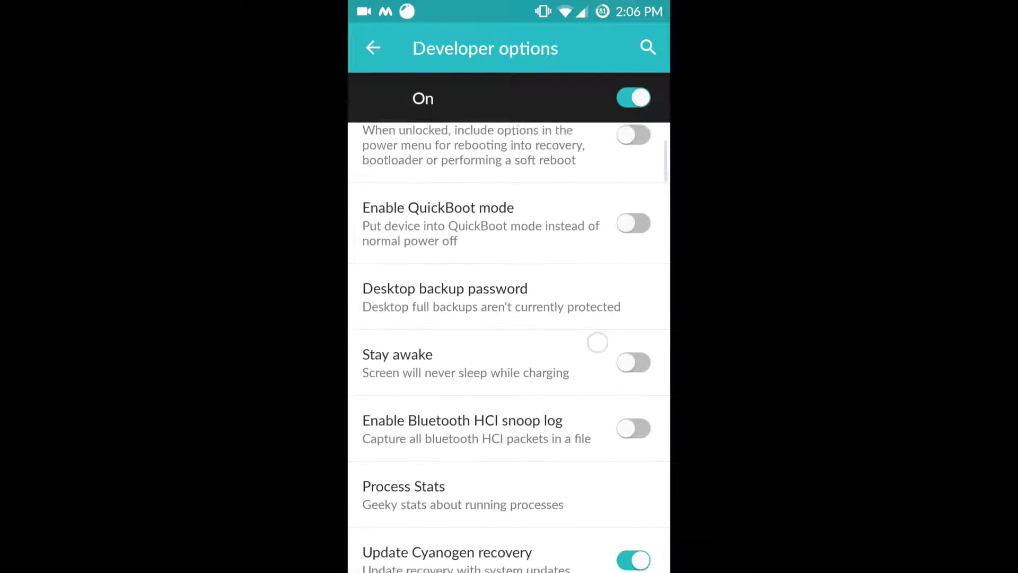
pyautogui.scroll(-4, 575, 411)
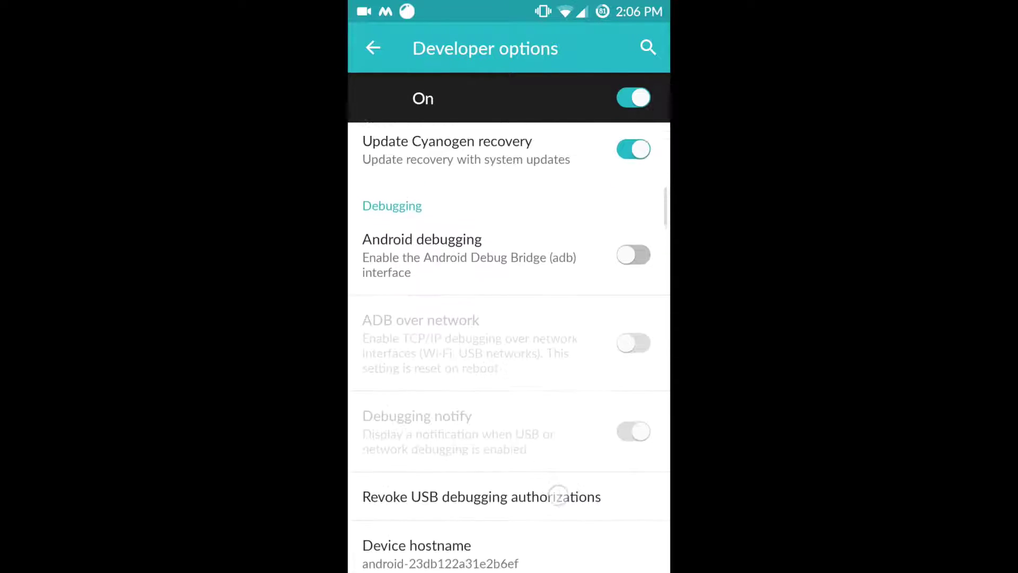
pyautogui.click(641, 283)
pyautogui.click(608, 378)
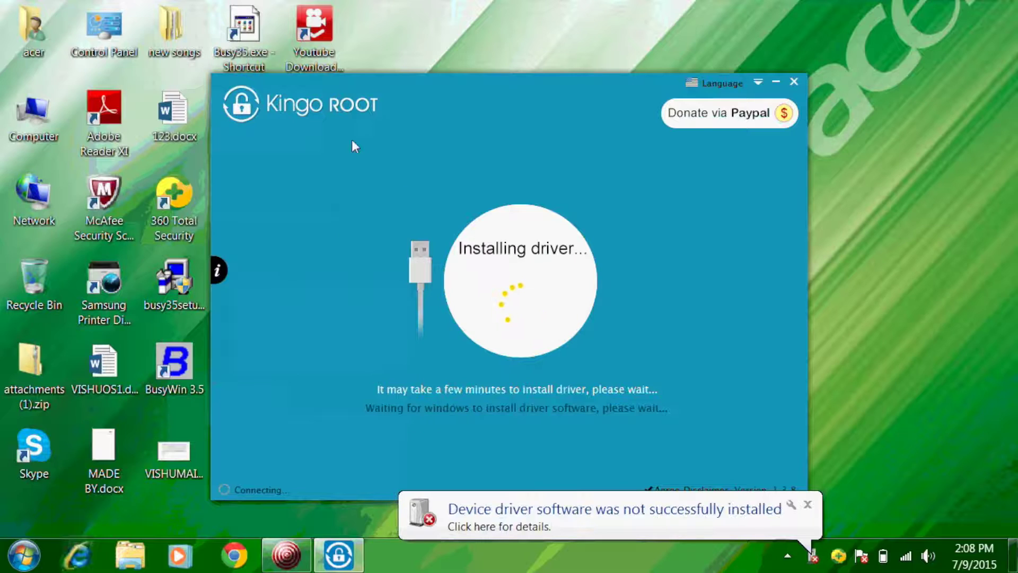
# Move the Kingo ROOT window aside and approve installing the phone's driver software
pyautogui.moveTo(352, 139); pyautogui.dragTo(190, 76)
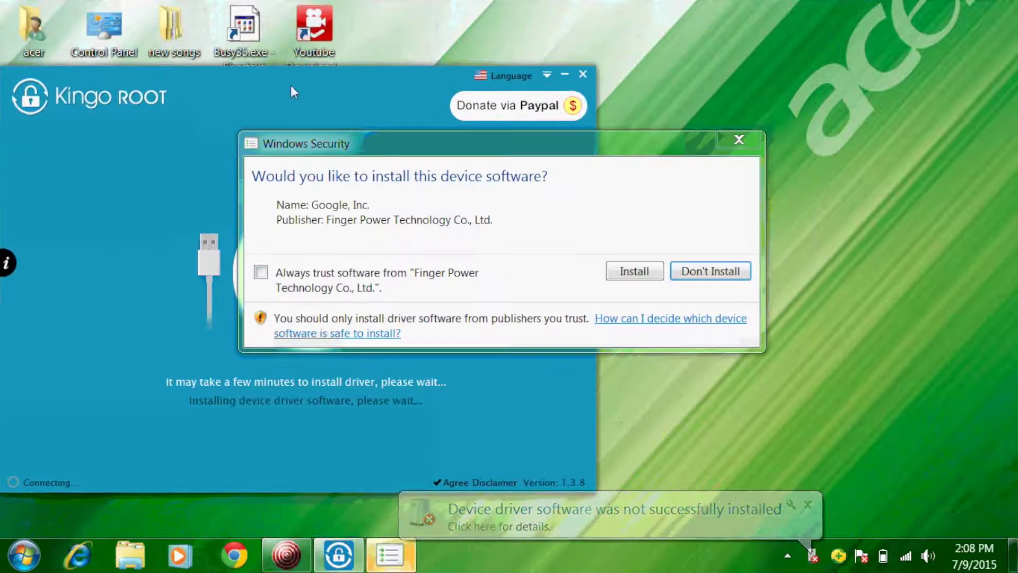
pyautogui.click(626, 269)
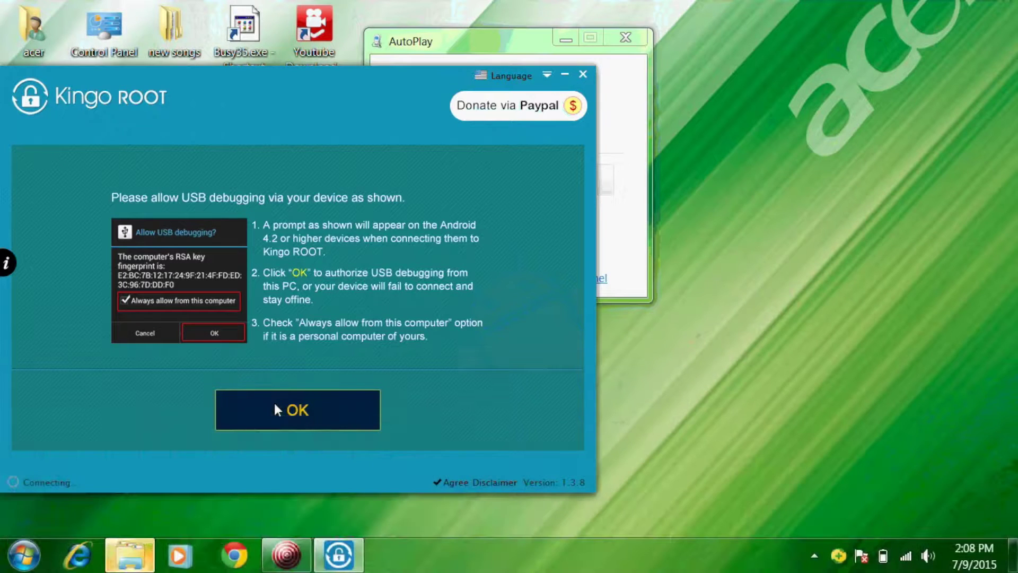
# Acknowledge the USB debugging instructions so the ONEPLUS A0001 connects
pyautogui.click(275, 404)
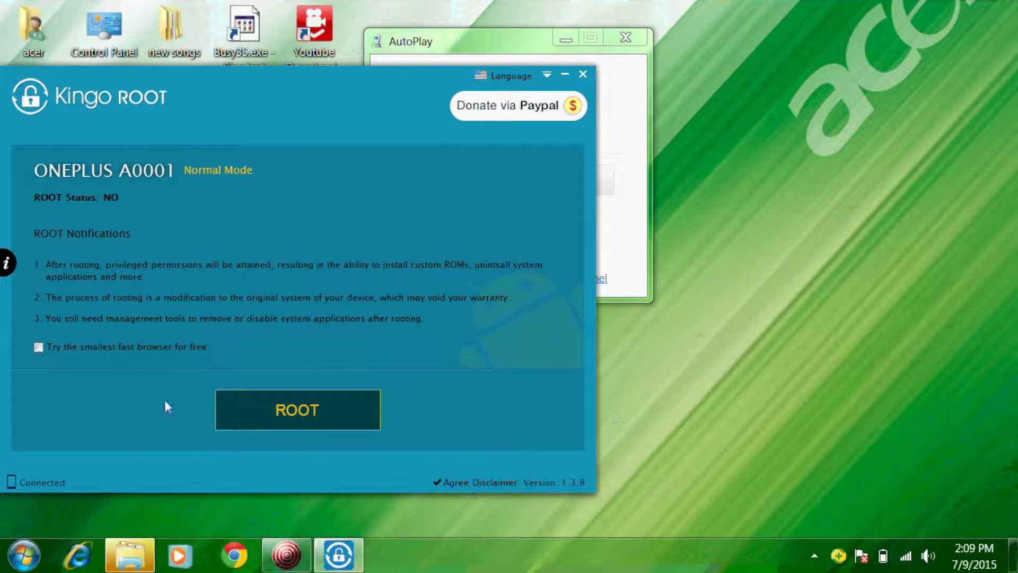
# Begin rooting the connected ONEPLUS A0001 with the ROOT button
pyautogui.click(276, 417)
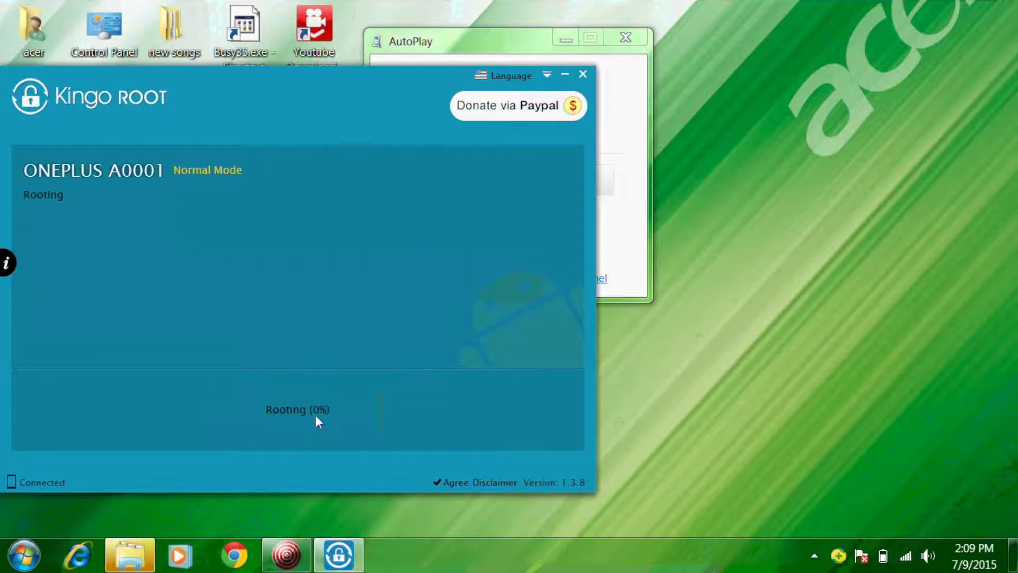